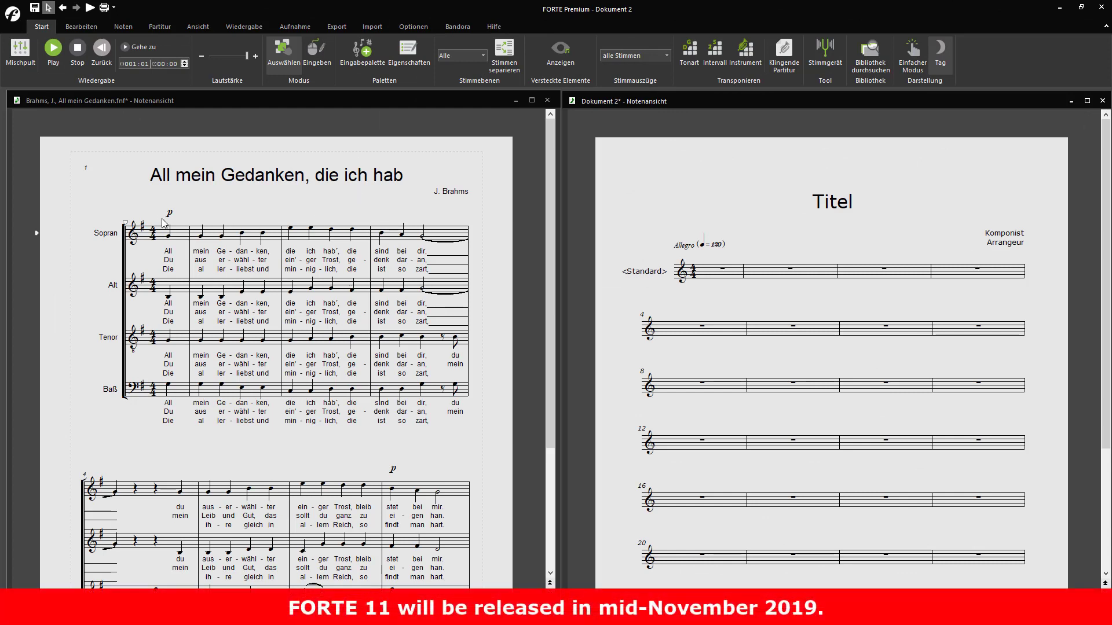
# Copy the soprano notes of the first full measure into the second document, then undo the paste.
pyautogui.moveTo(196, 212); pyautogui.dragTo(268, 245)
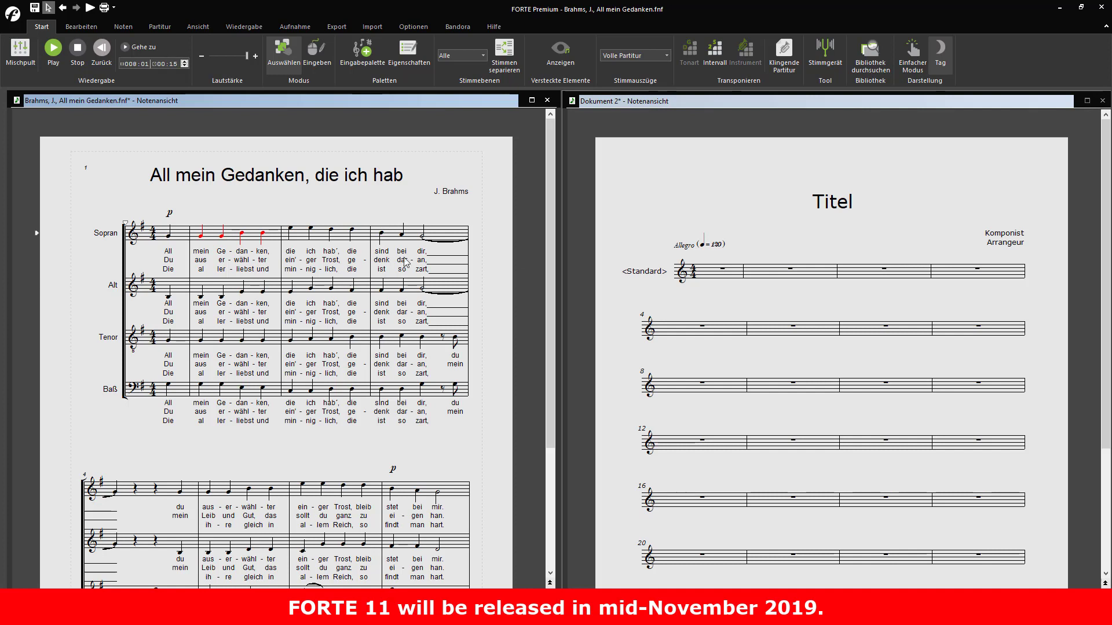
pyautogui.click(745, 256)
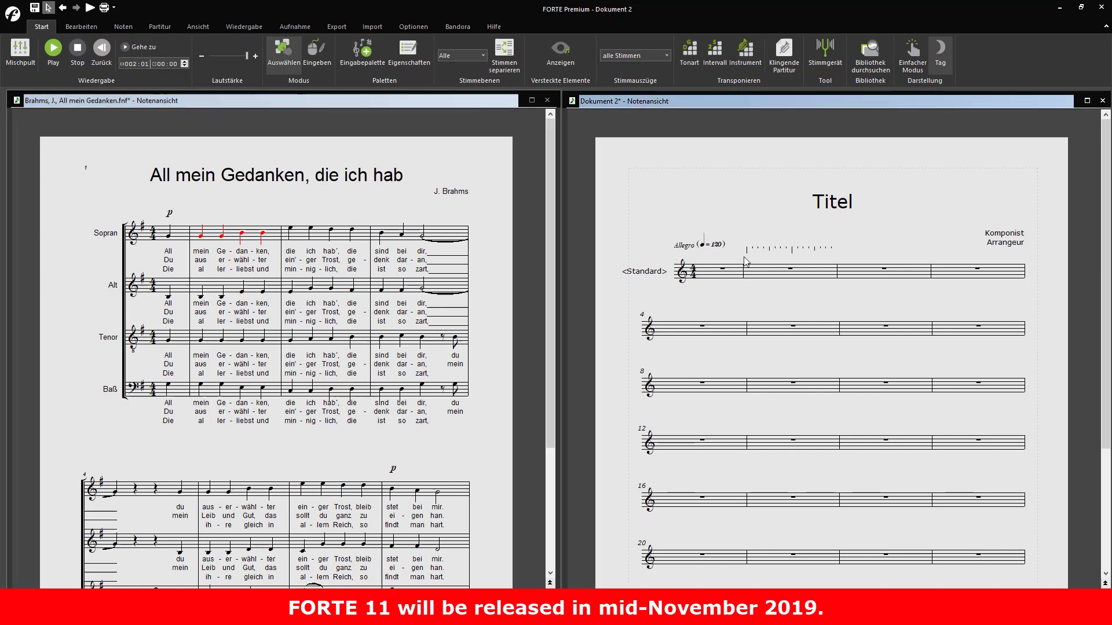
pyautogui.hotkey('ctrl', 'v')
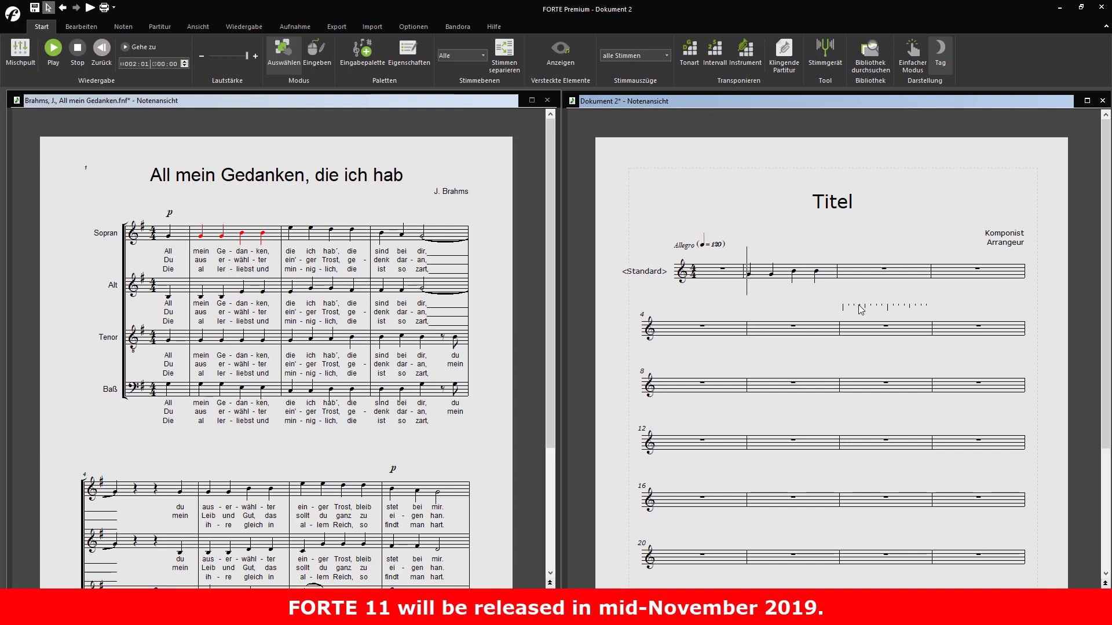
pyautogui.hotkey('ctrl', 'z')
# Copy the soprano measures up to measure 3 into measure 2 of the second document.
pyautogui.click(322, 204)
pyautogui.click(279, 228)
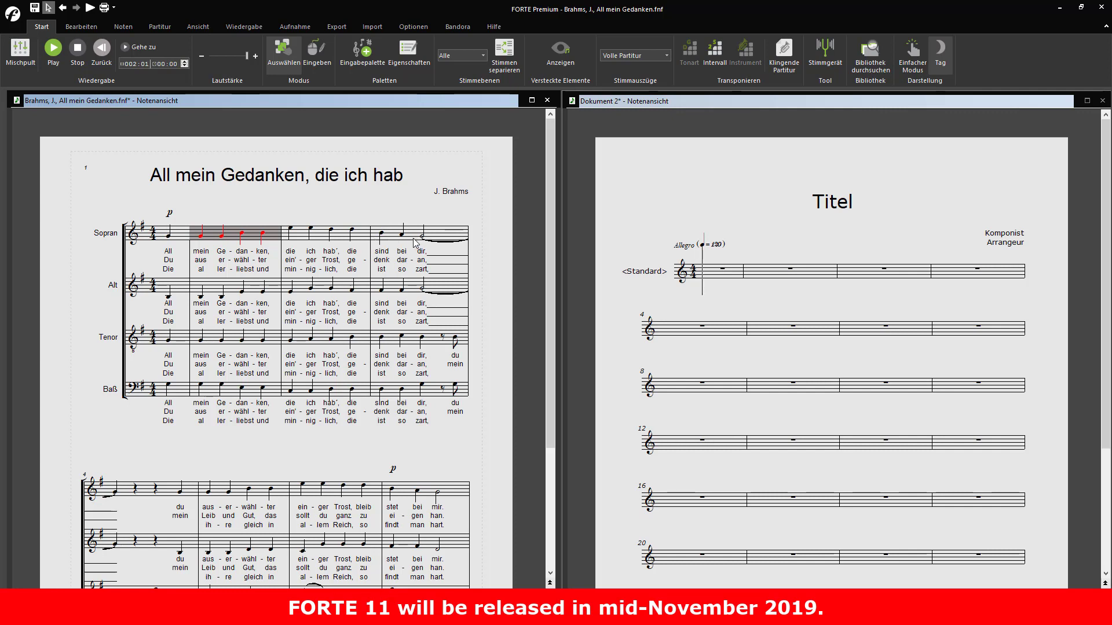
pyautogui.keyDown('shift'); pyautogui.click(415, 236); pyautogui.keyUp('shift')
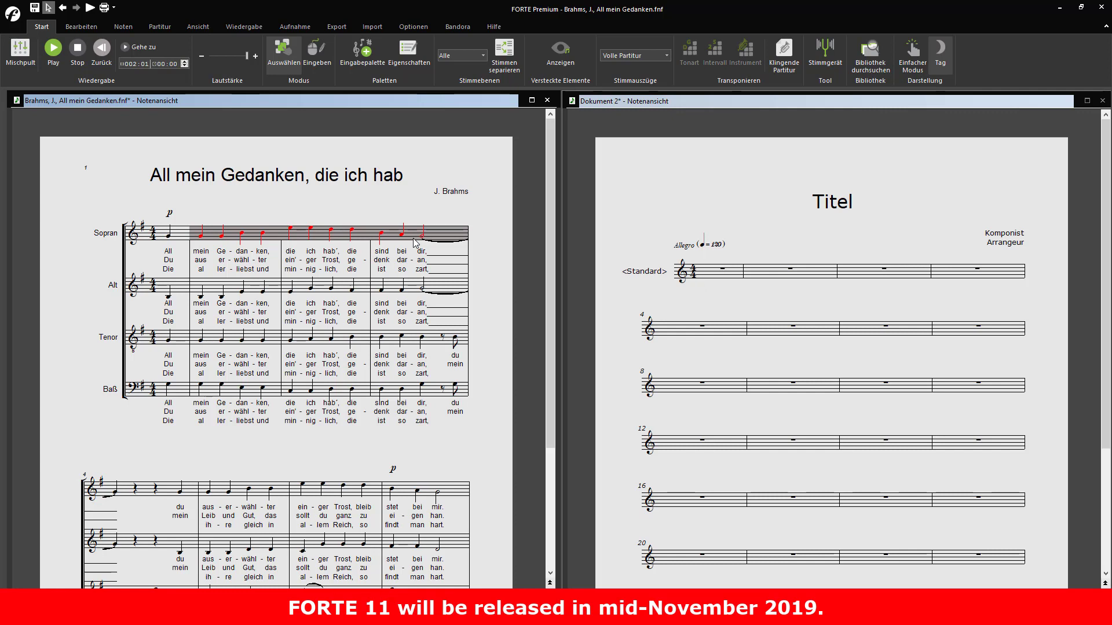
pyautogui.click(822, 276)
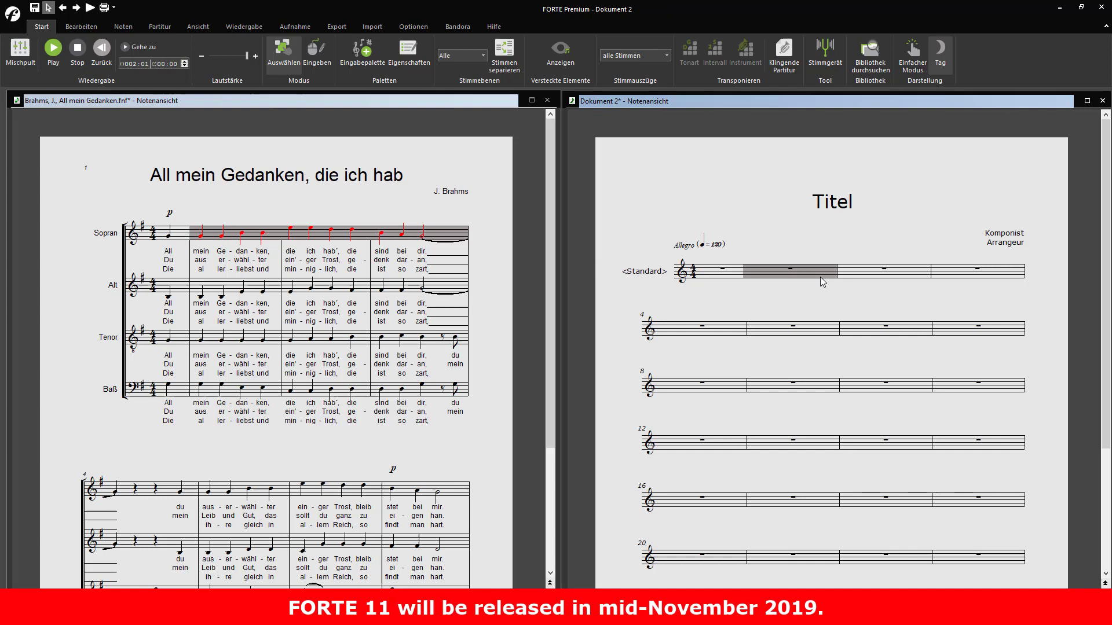
pyautogui.hotkey('ctrl', 'v')
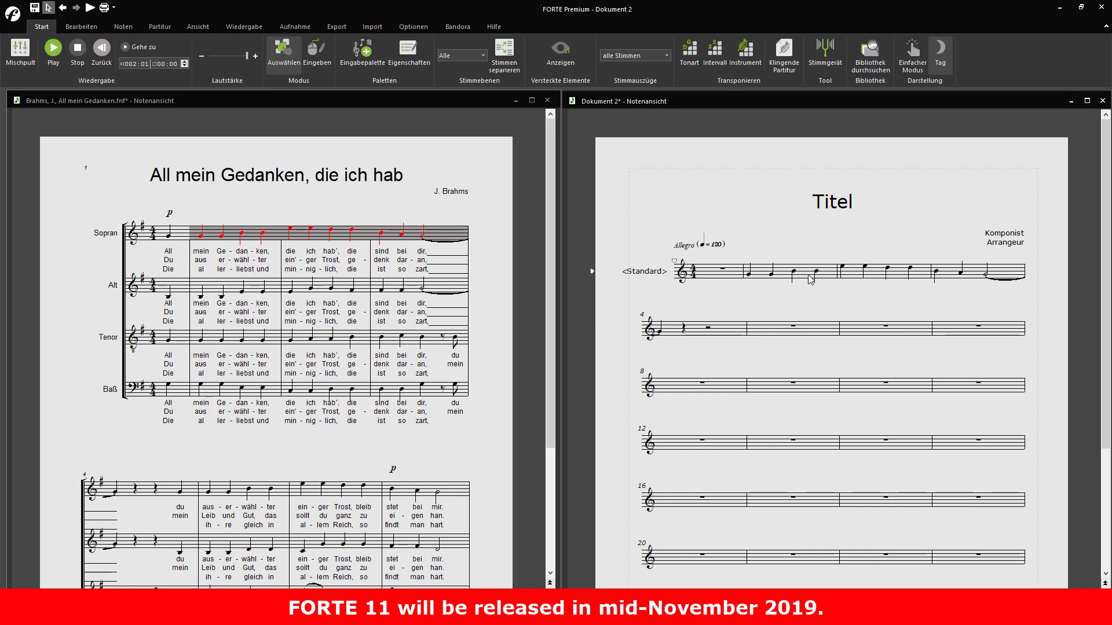
# Clear the notes from measure 2 of the second document and select its last measure.
pyautogui.click(821, 280)
pyautogui.press('Delete')
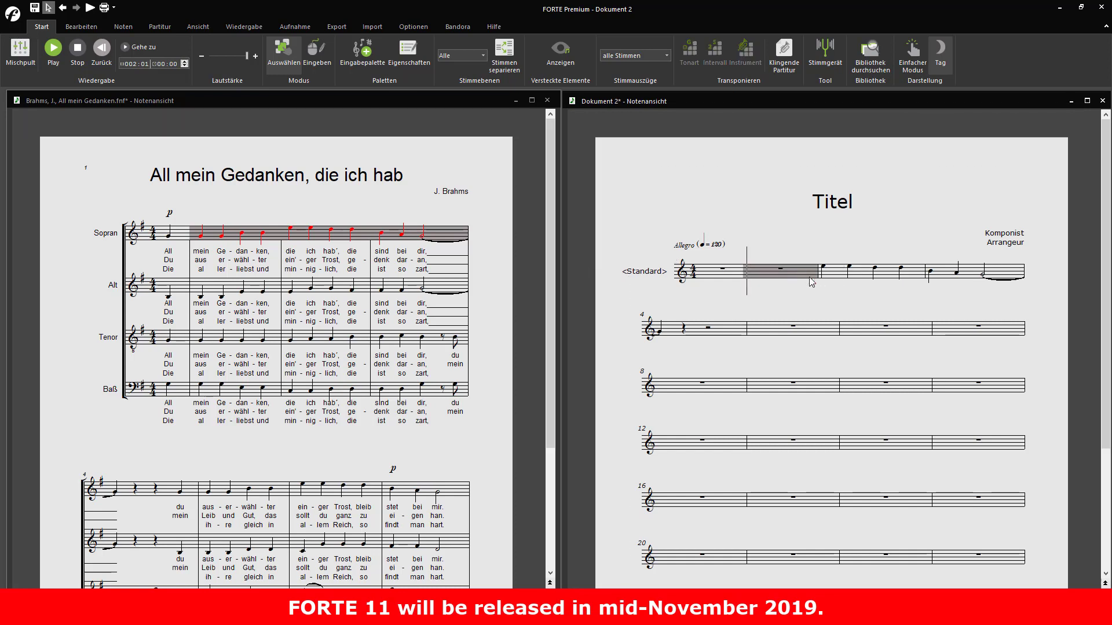
pyautogui.click(948, 275)
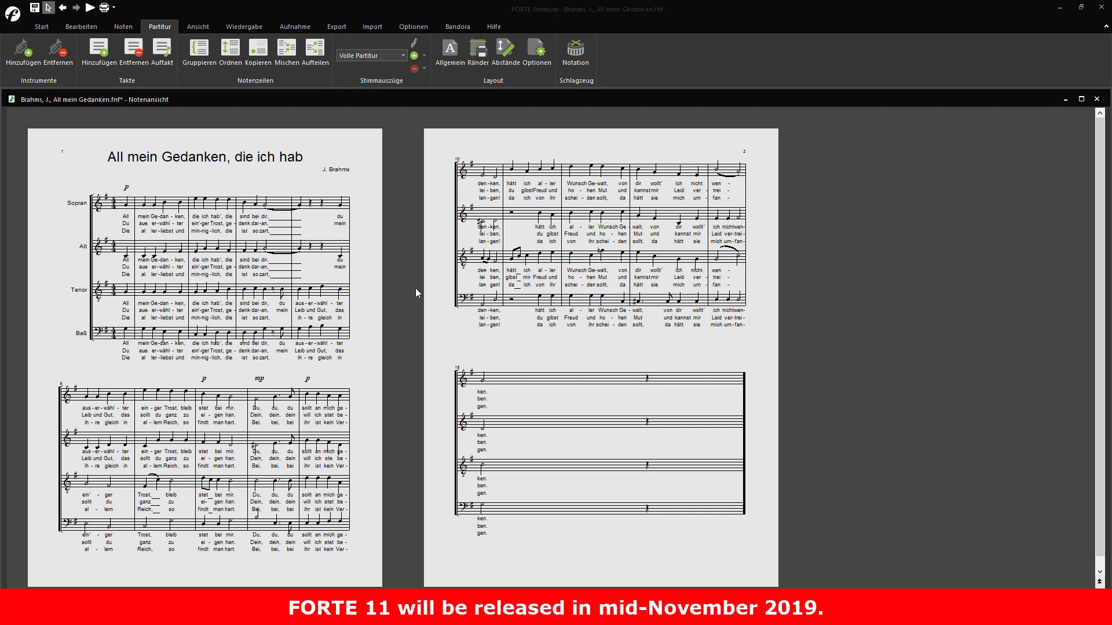
# Set Takte pro System to 3 in the measure properties and apply it.
pyautogui.doubleClick(280, 207)
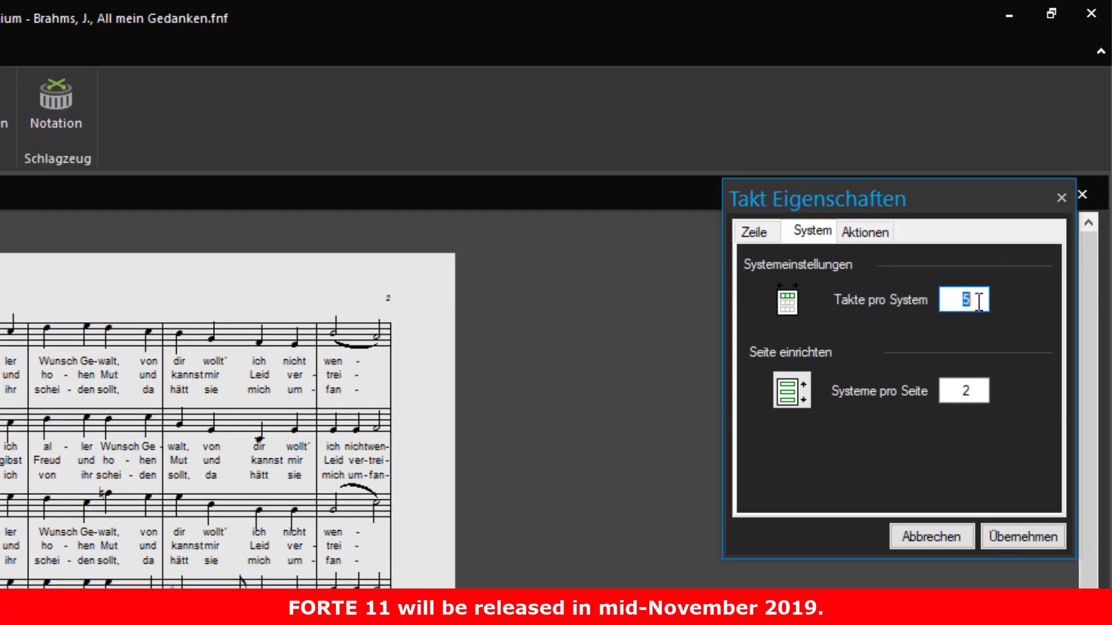
pyautogui.write('3')
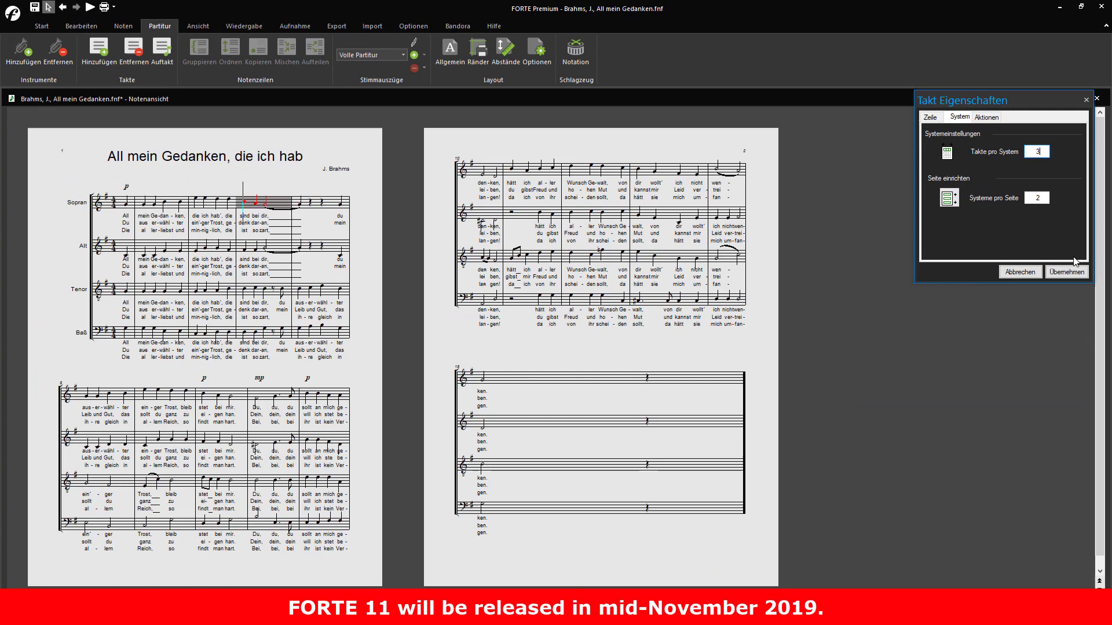
pyautogui.click(1068, 272)
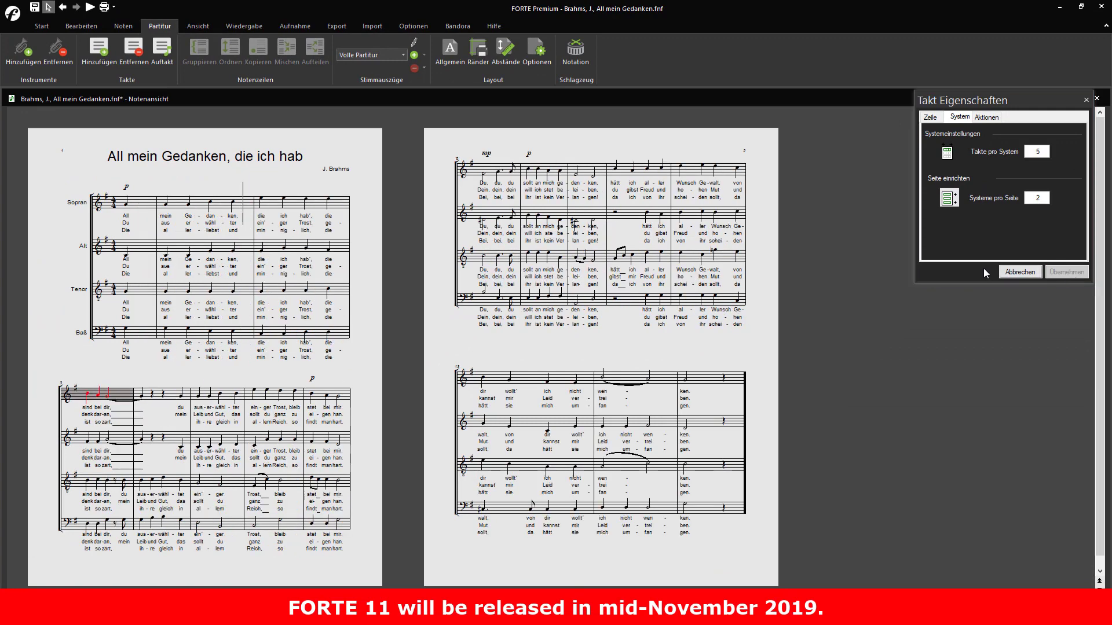
# Break the lines at measures in page 2's top and lower systems, pushing measures onward.
pyautogui.click(1019, 272)
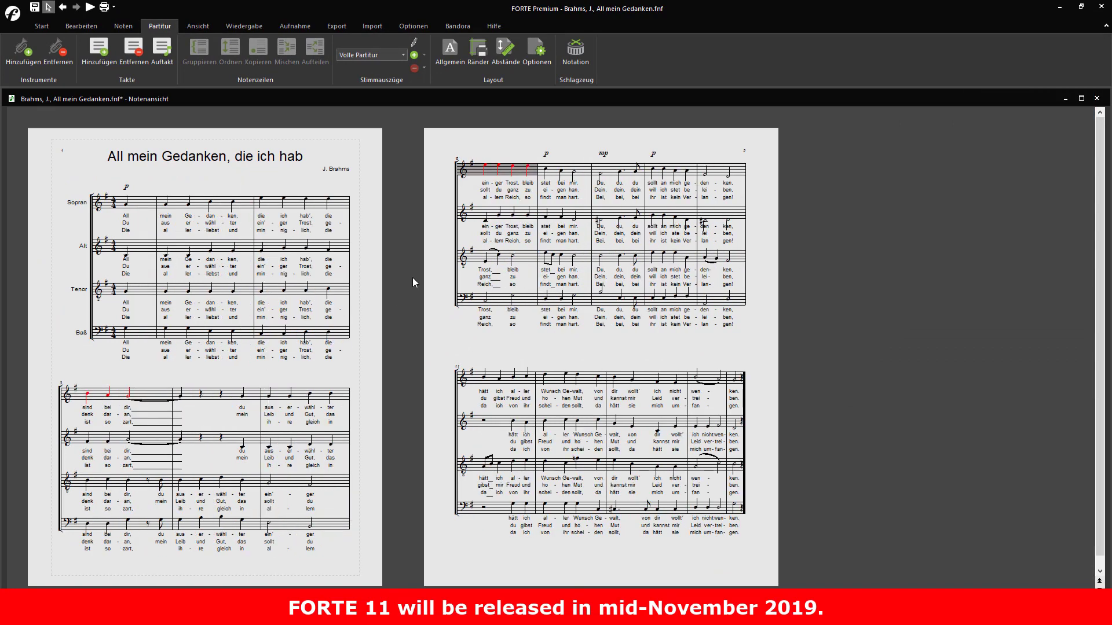
pyautogui.click(672, 170)
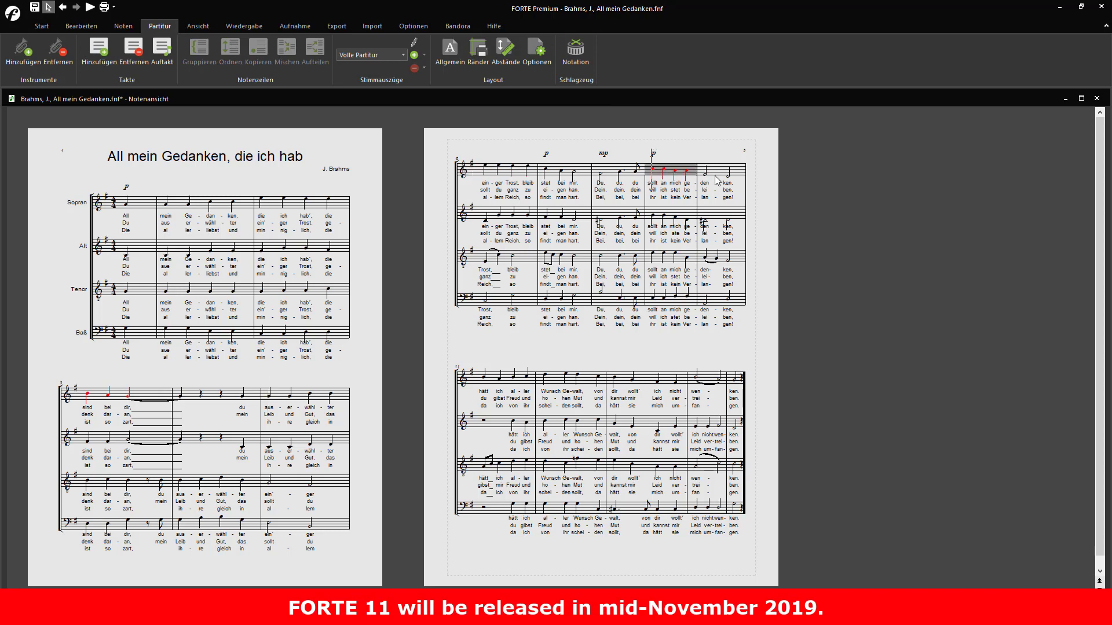
pyautogui.press('Return')
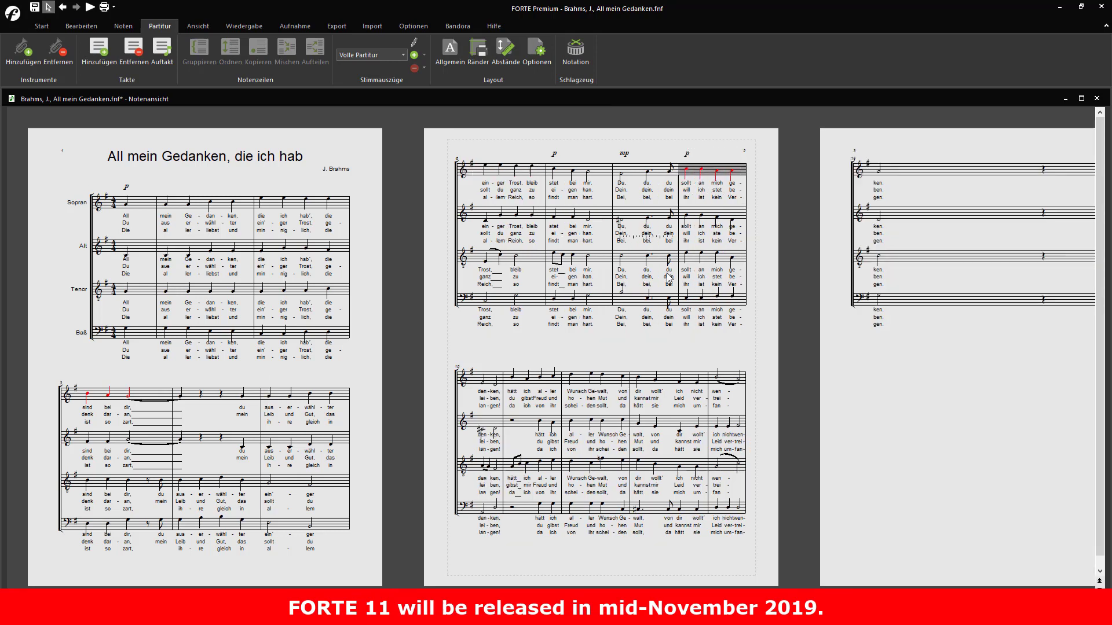
pyautogui.click(669, 383)
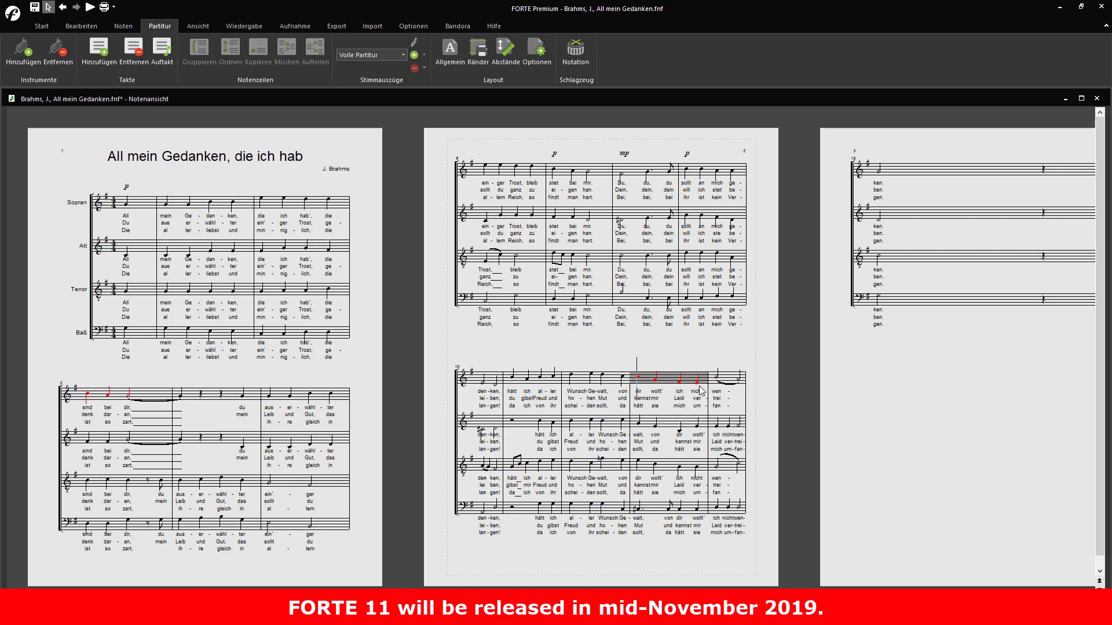
pyautogui.press('Return')
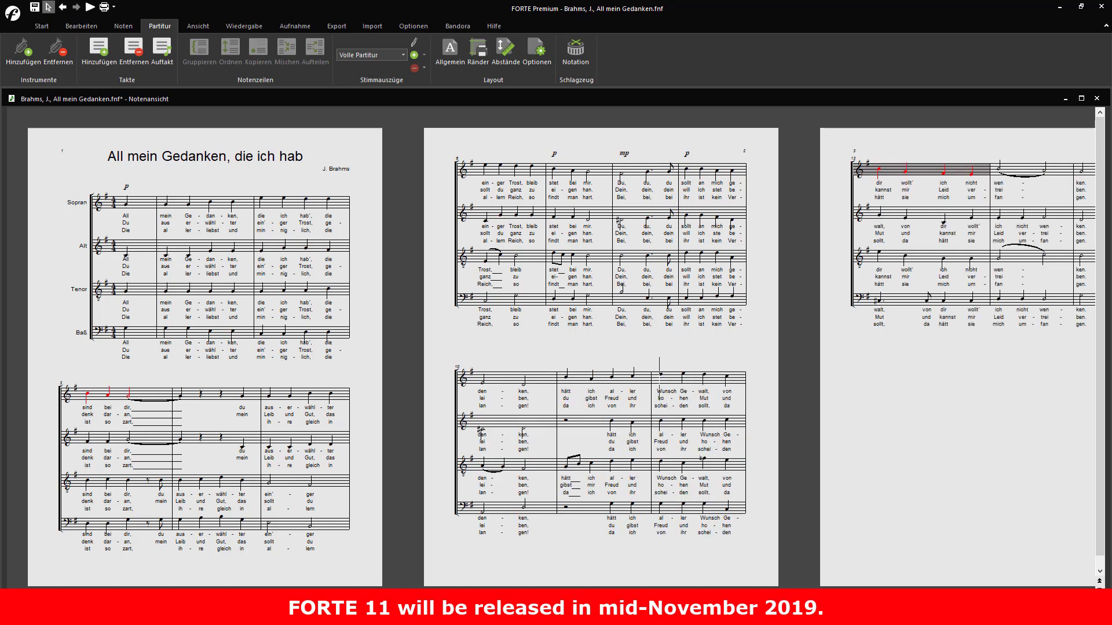
pyautogui.hscroll(3, 556, 348)
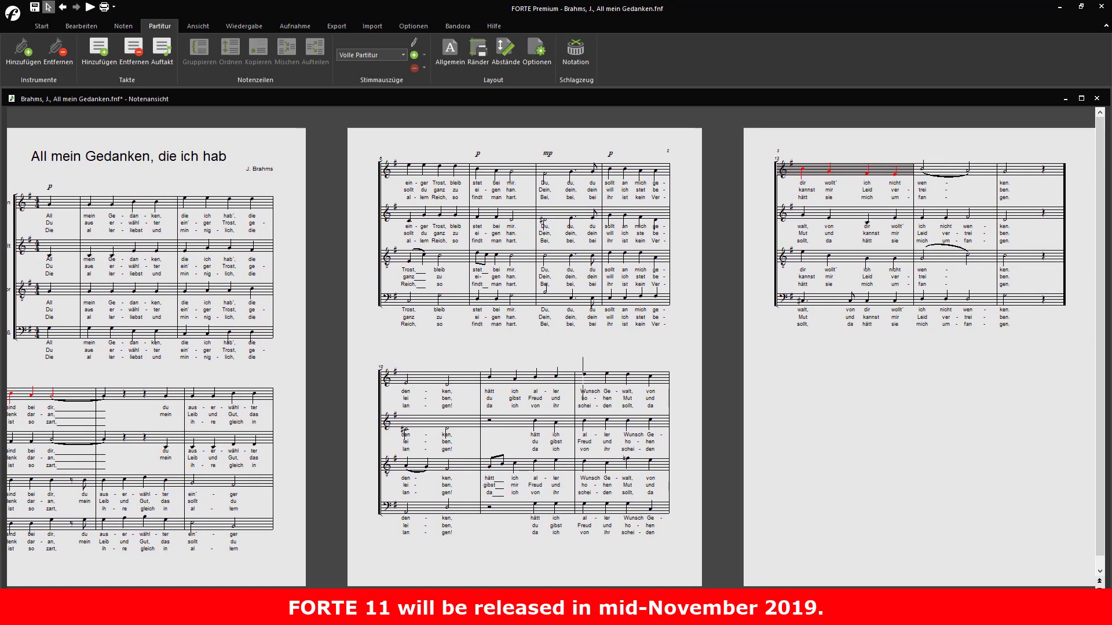
pyautogui.hscroll(-3, 556, 347)
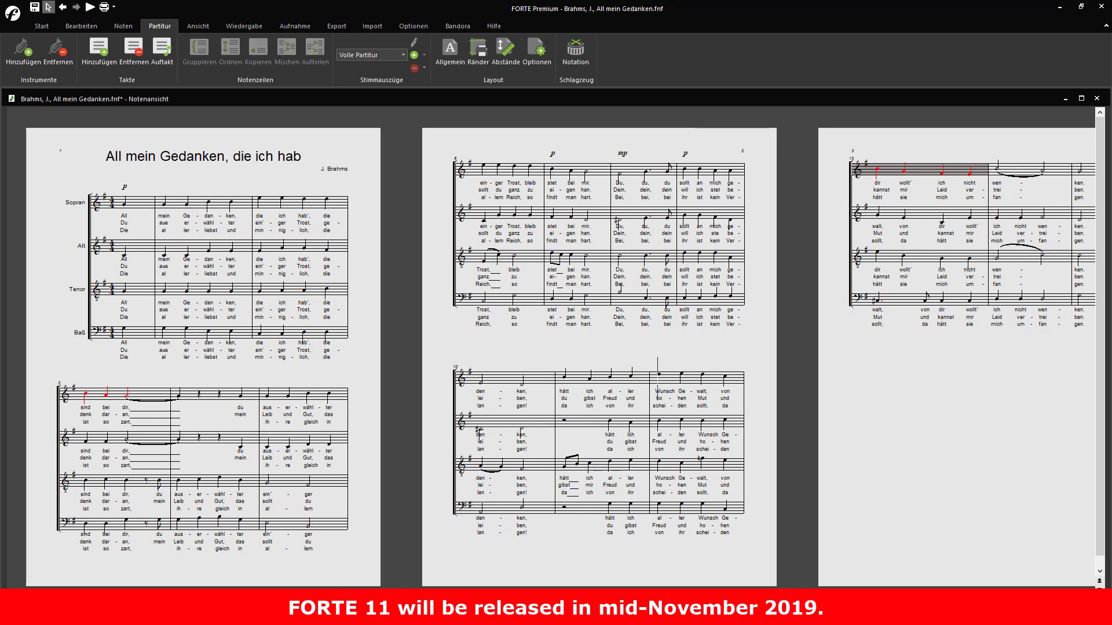
# Pull the following measures back into page 2's lower and top systems.
pyautogui.click(735, 382)
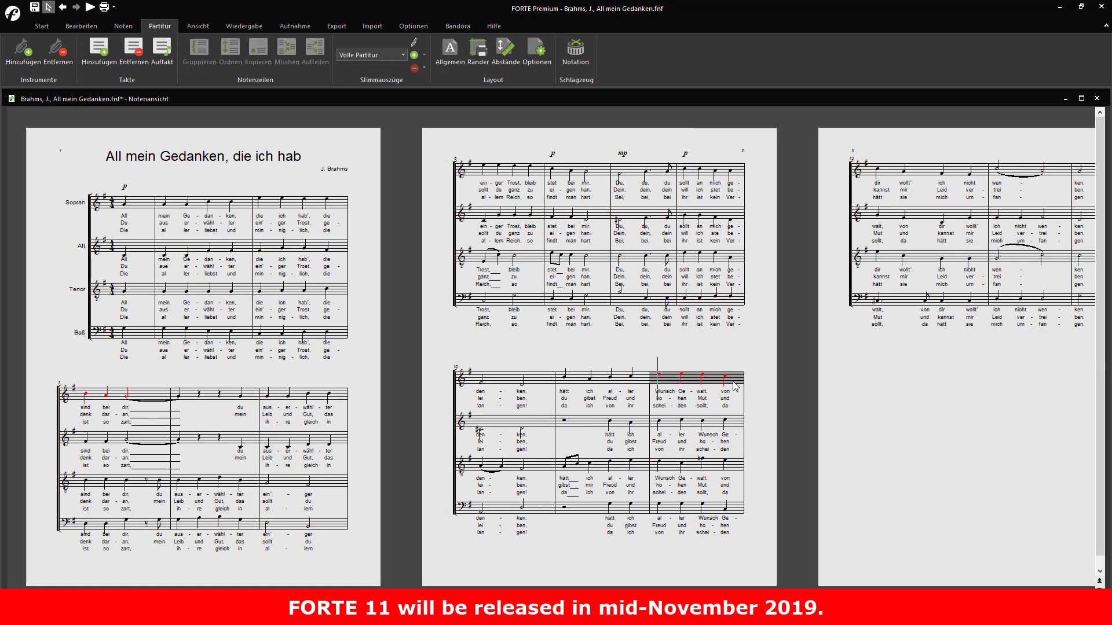
pyautogui.hotkey('ctrl', 'Down')
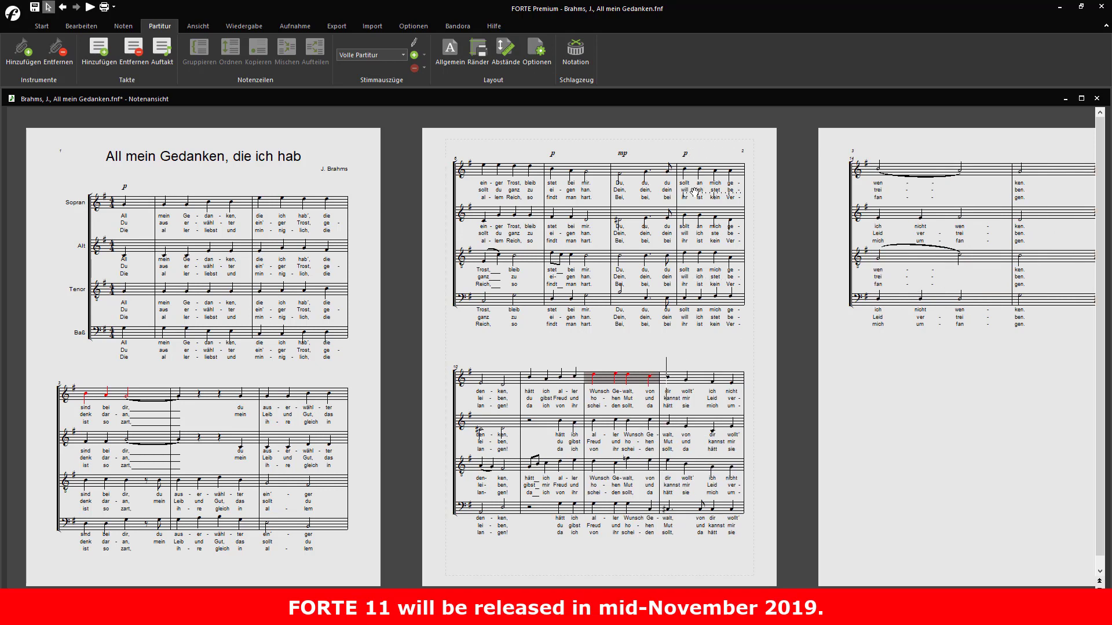
pyautogui.click(693, 176)
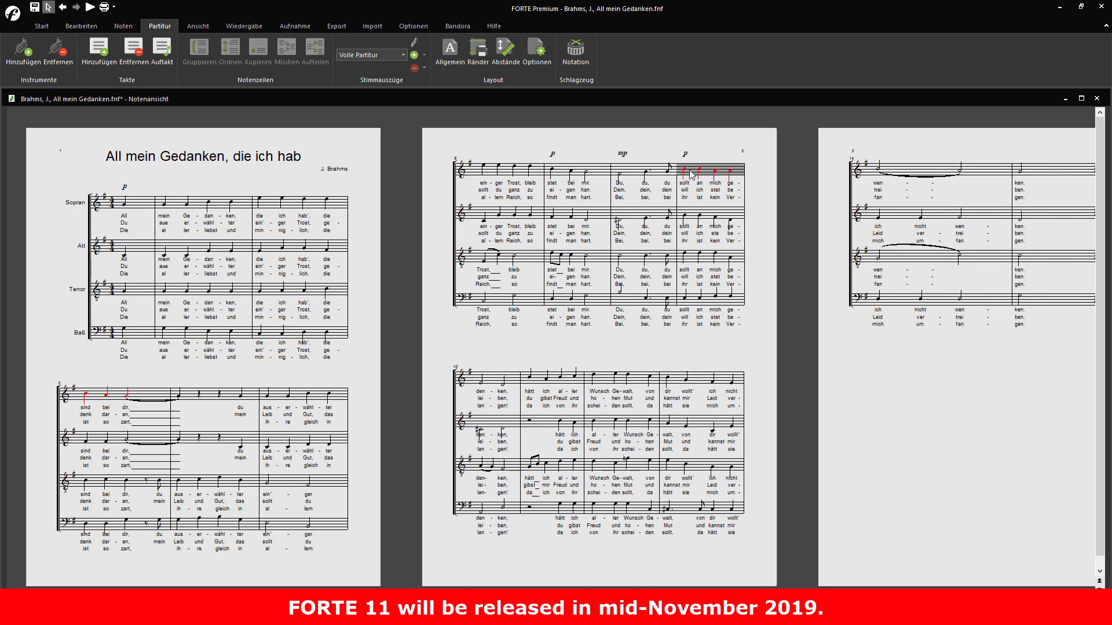
pyautogui.hotkey('ctrl', 'Down')
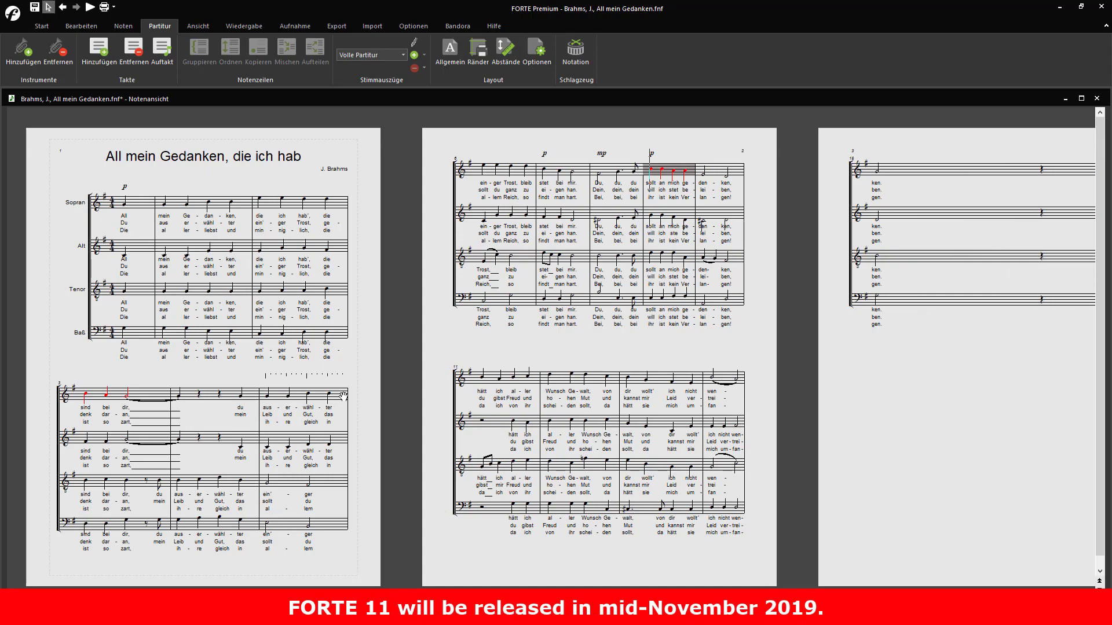
pyautogui.click(345, 397)
# Pull the next measure into page 1's lower system so the score fits on two pages.
pyautogui.hotkey('ctrl', 'Up')
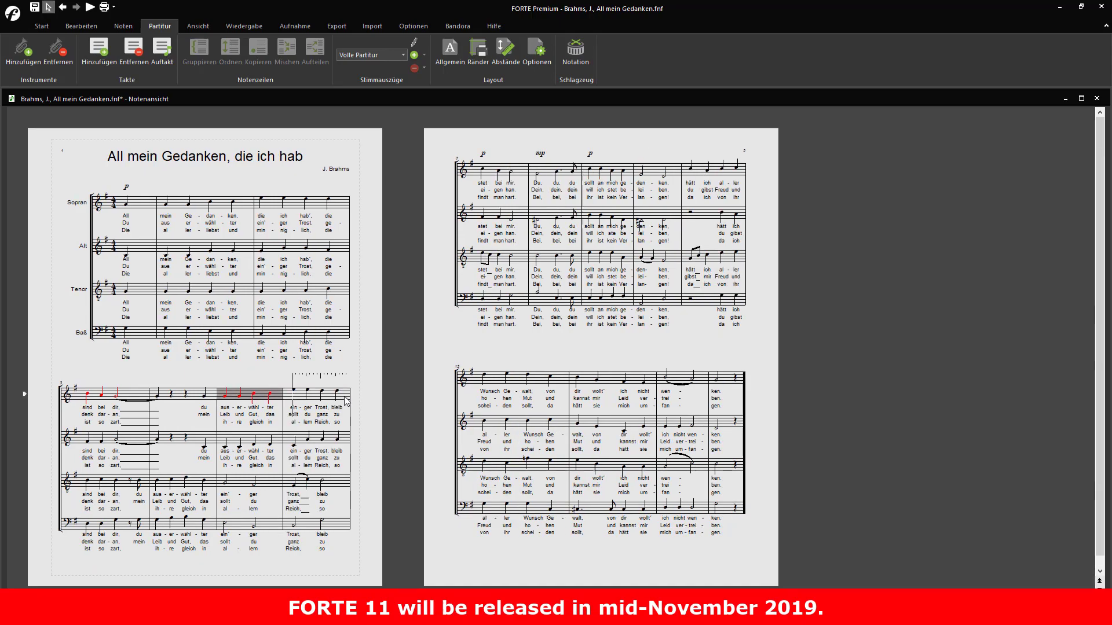